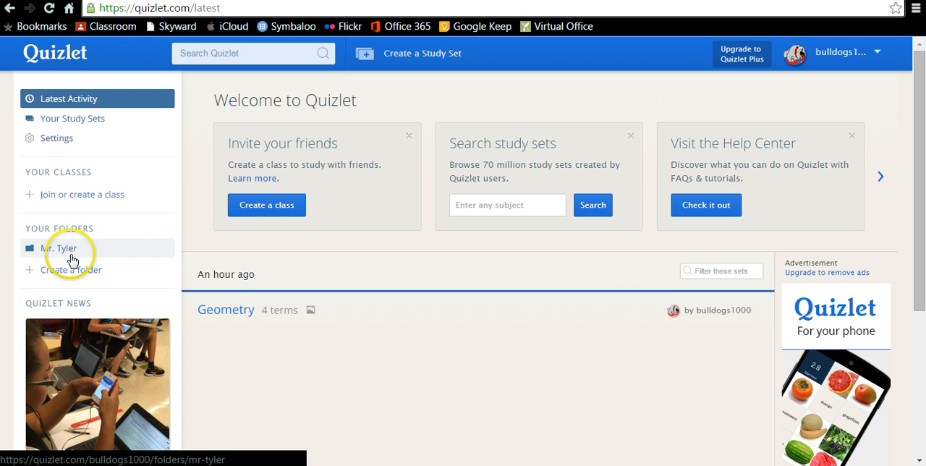
View the contents of the existing folder, and return to the latest activity page.
{"action": "left_click", "coordinate": [66, 250]}
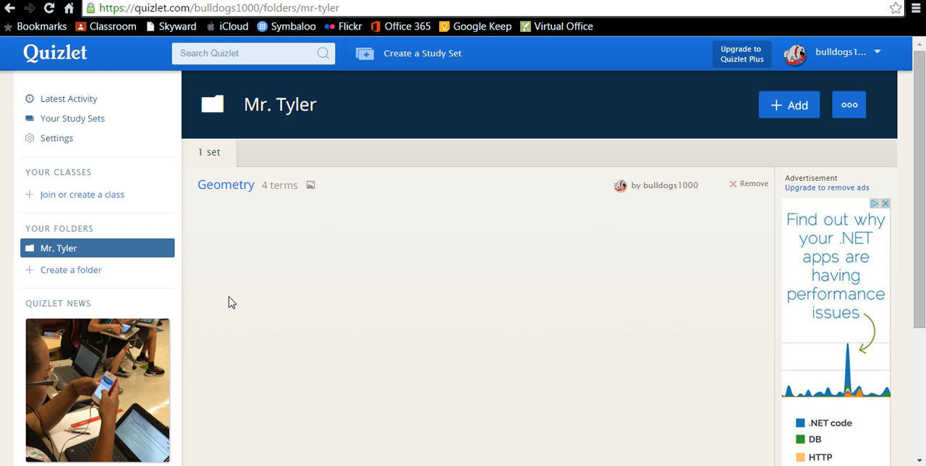
{"action": "left_click", "coordinate": [92, 98]}
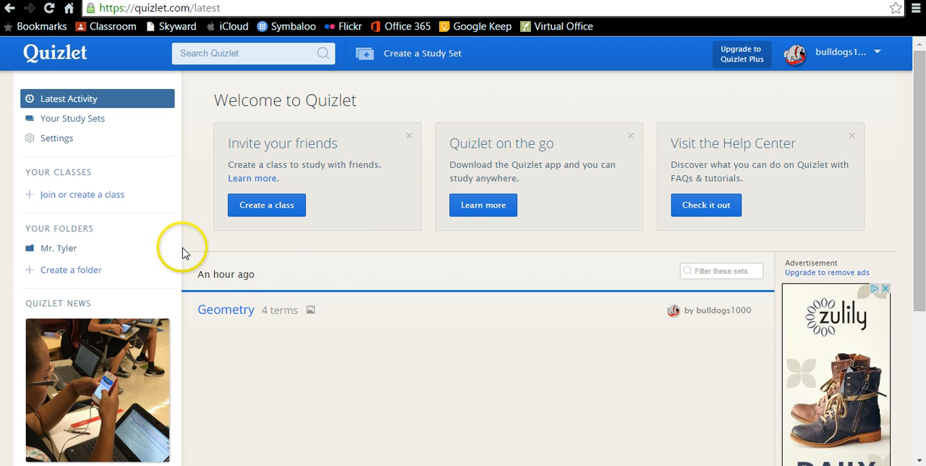
Create a new folder named Test, leaving its description empty.
{"action": "left_click", "coordinate": [64, 271]}
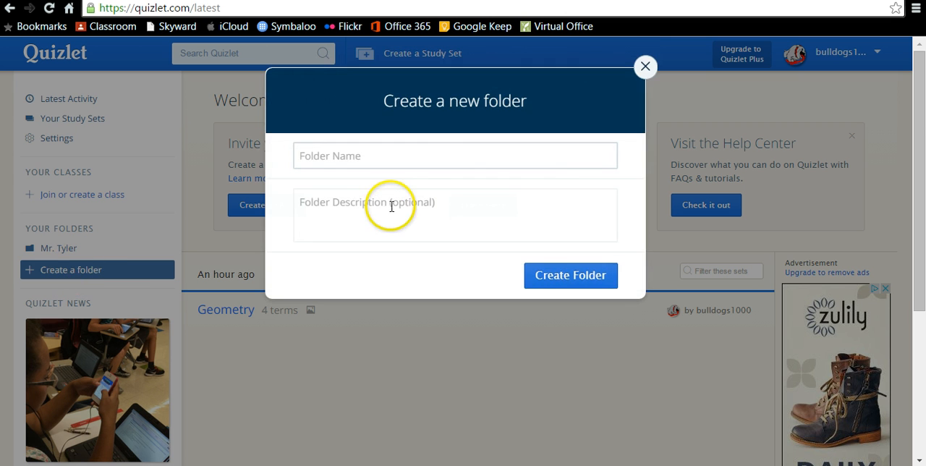
{"action": "type", "text": "Test"}
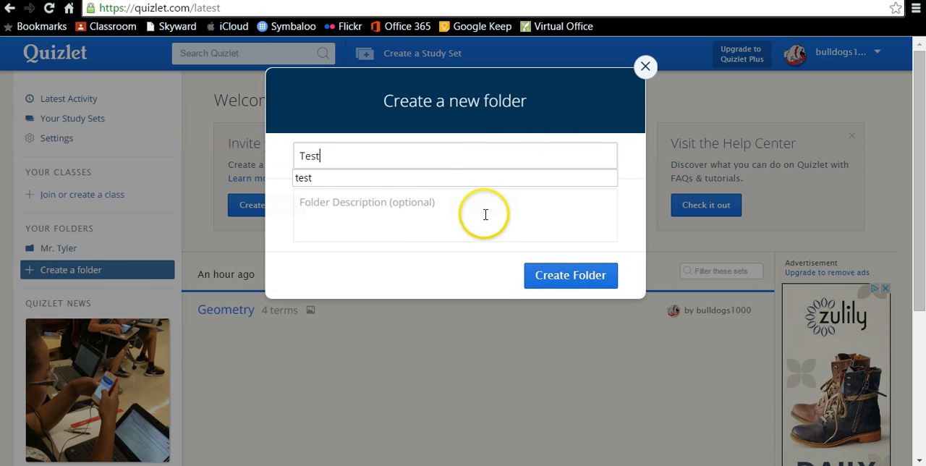
{"action": "left_click", "coordinate": [551, 280]}
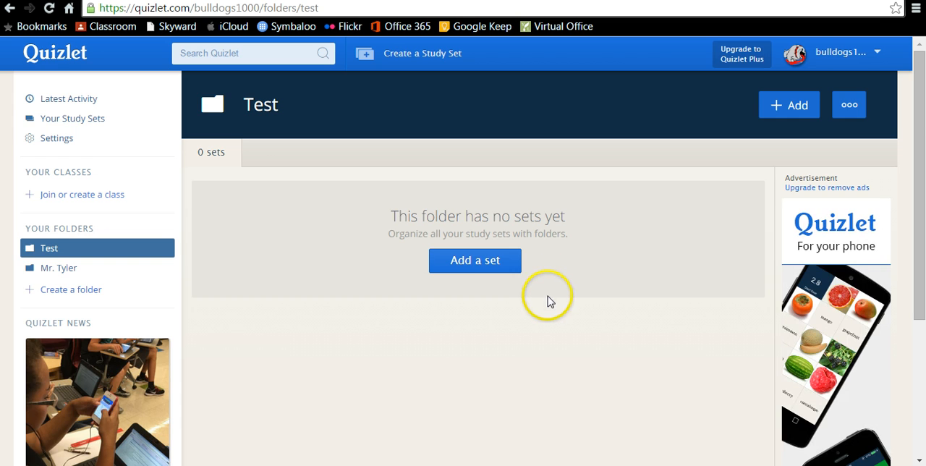
Start a new study set inside the Test folder and title it Geometry.
{"action": "left_click", "coordinate": [494, 271]}
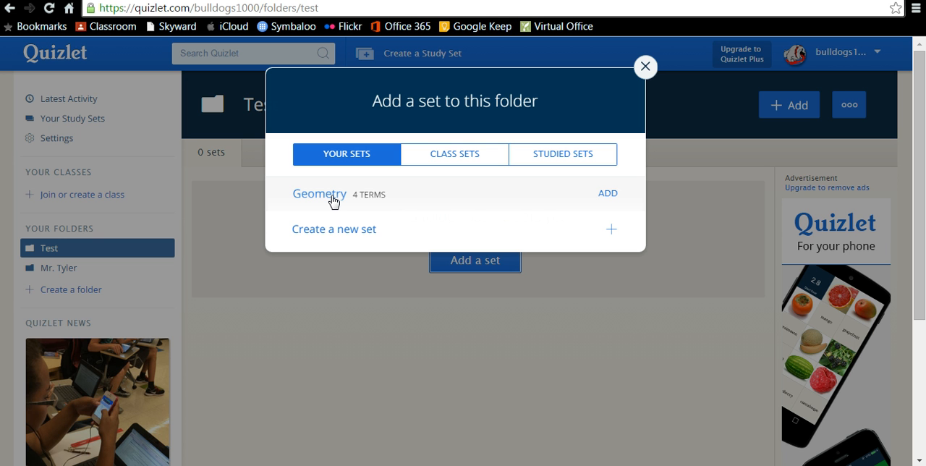
{"action": "left_click", "coordinate": [347, 236]}
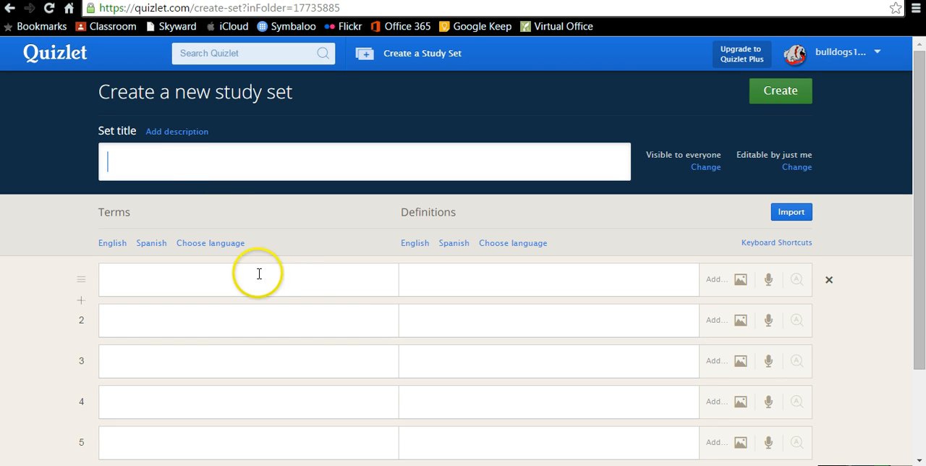
{"action": "left_click", "coordinate": [186, 158]}
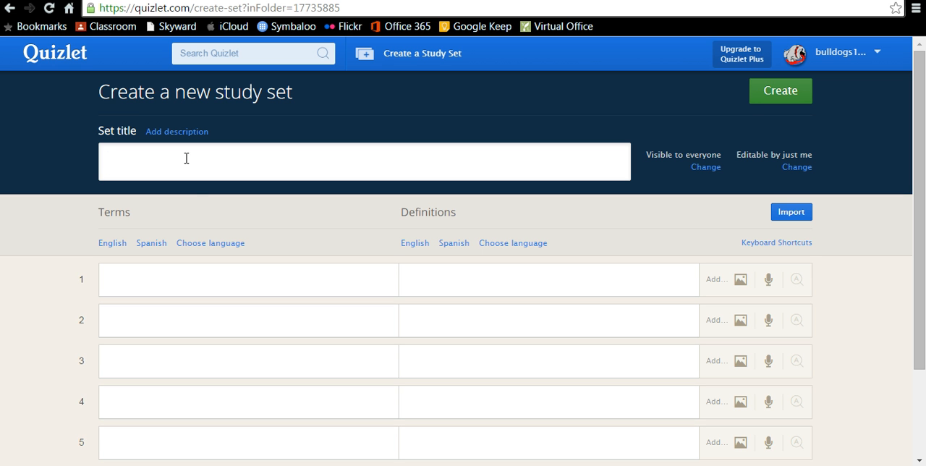
{"action": "type", "text": "Geometry"}
Enter Triangle as the first term and confirm English as the language of the terms.
{"action": "left_click", "coordinate": [163, 265]}
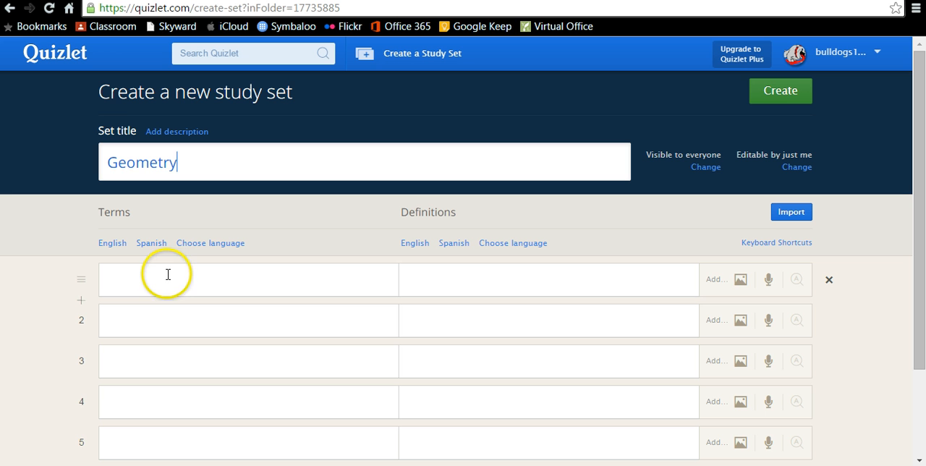
{"action": "left_click", "coordinate": [168, 275]}
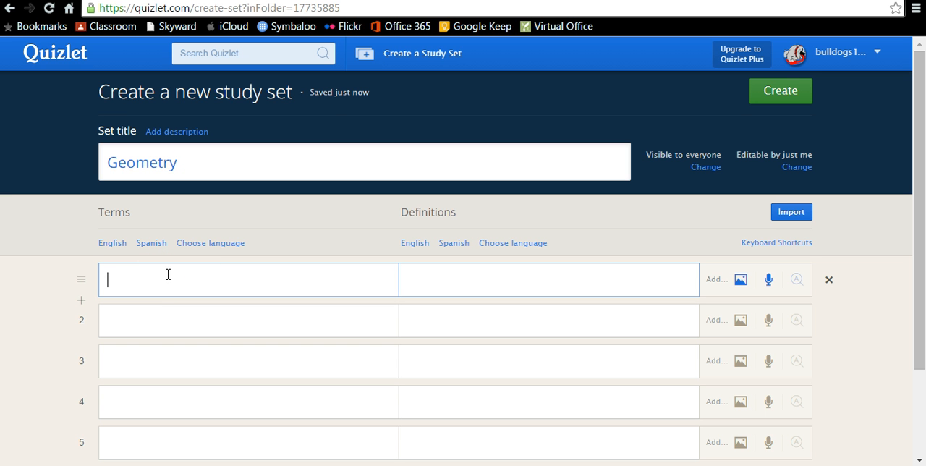
{"action": "type", "text": "Triangle"}
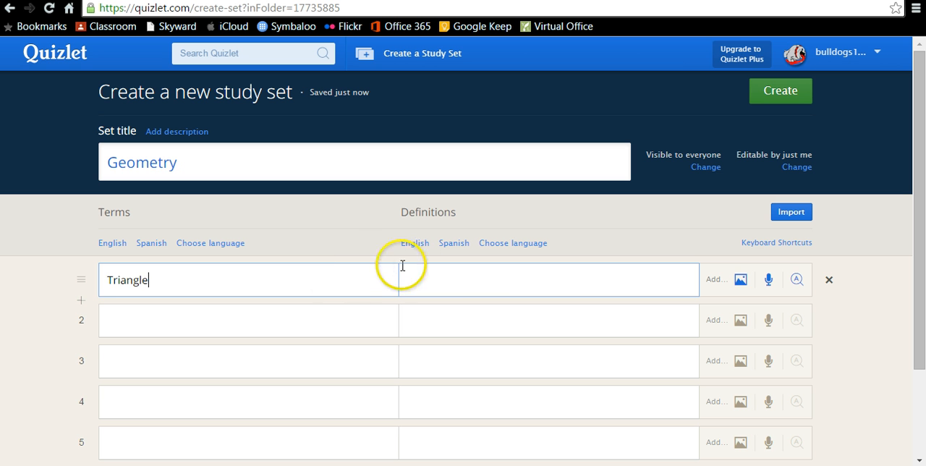
{"action": "left_click", "coordinate": [491, 276]}
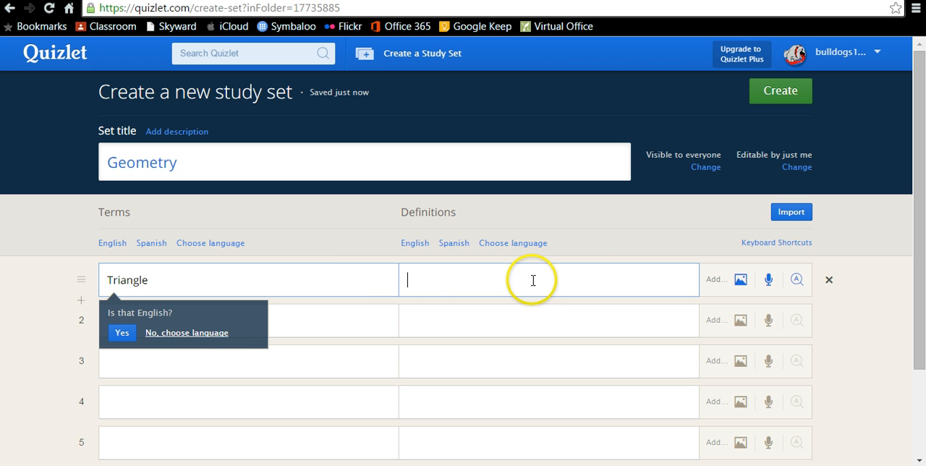
{"action": "left_click", "coordinate": [128, 332]}
{"action": "left_click", "coordinate": [473, 277]}
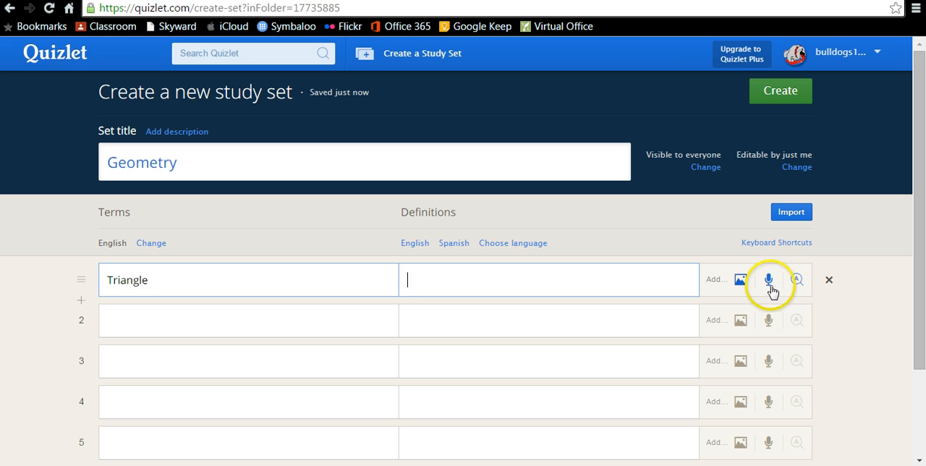
Set the definitions' language to English and give Triangle the suggested definition "A polygon with three sides.".
{"action": "left_click", "coordinate": [795, 282]}
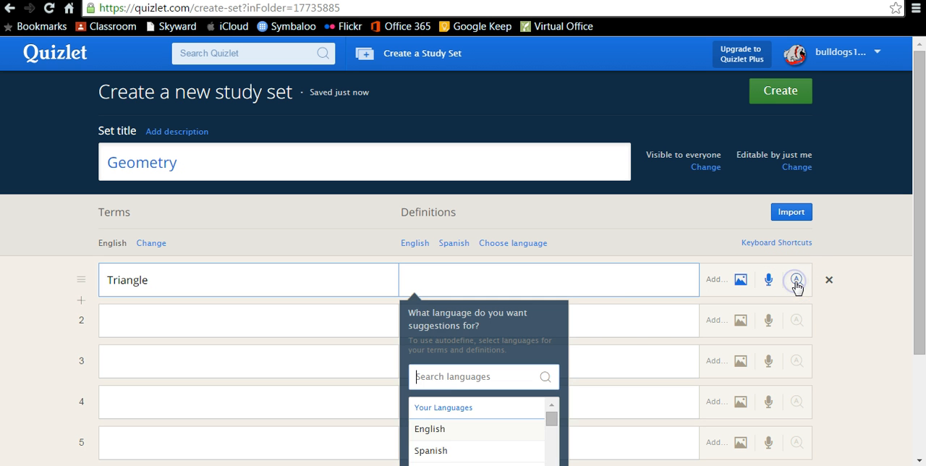
{"action": "left_click", "coordinate": [431, 429]}
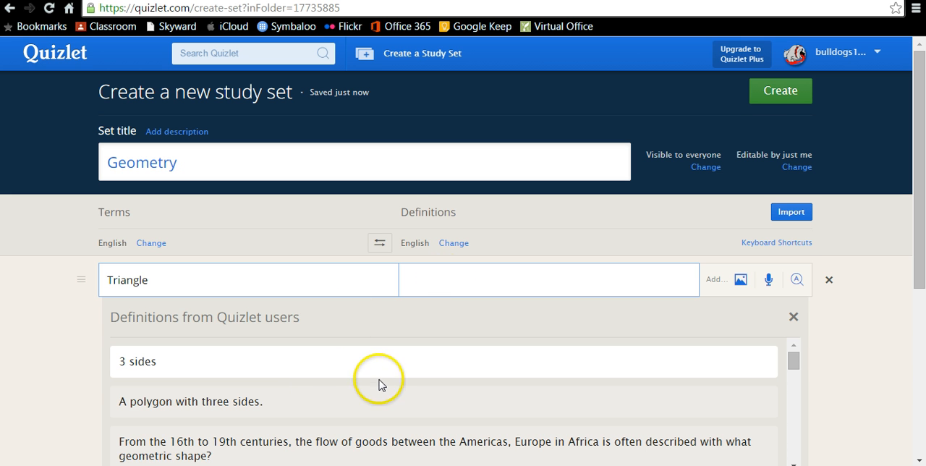
{"action": "left_click", "coordinate": [262, 402]}
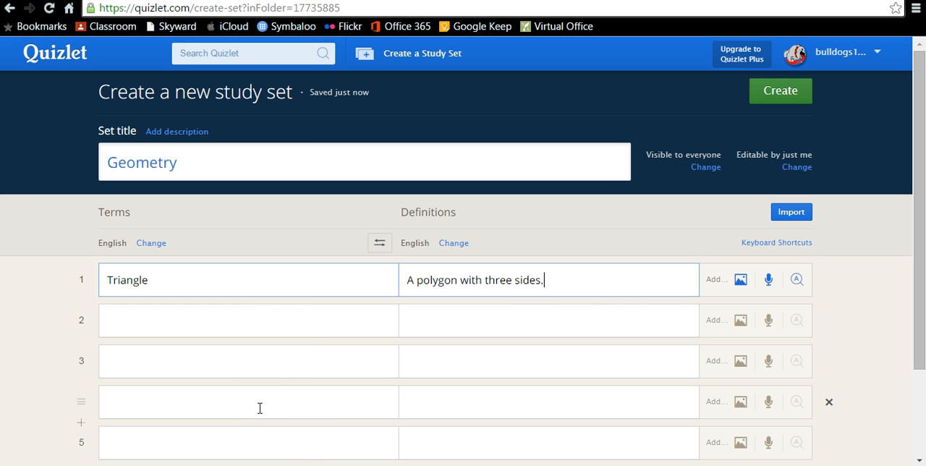
Add the pink triangle with the thick purple outline from the Quizlet images to the Triangle card.
{"action": "left_click", "coordinate": [740, 282]}
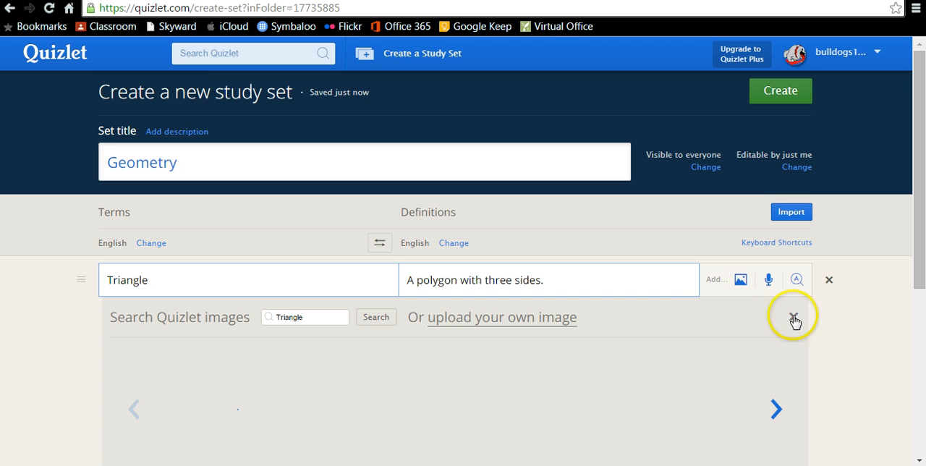
{"action": "scroll", "coordinate": [860, 340], "scroll_direction": "down", "scroll_amount": 1}
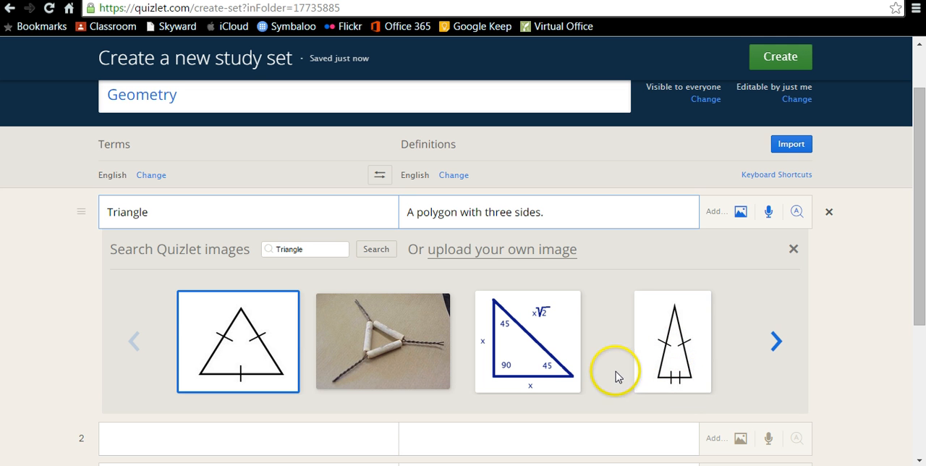
{"action": "left_click", "coordinate": [780, 352]}
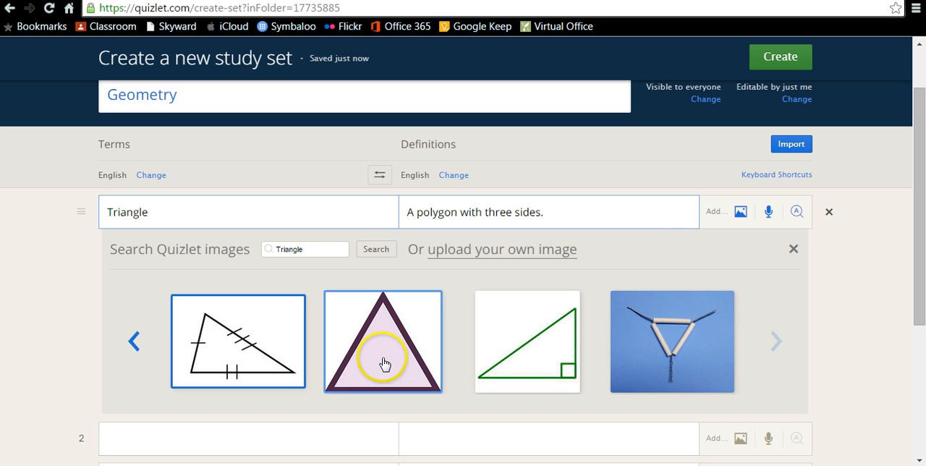
{"action": "left_click", "coordinate": [383, 364]}
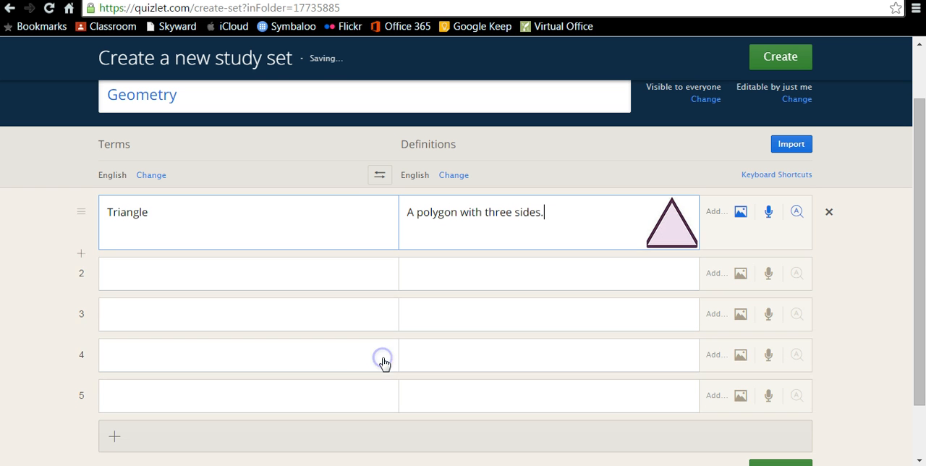
Enter Square as the second term with the suggested definition "A regular polygon with four equal sides and four 90 degree angles.".
{"action": "left_click", "coordinate": [143, 274]}
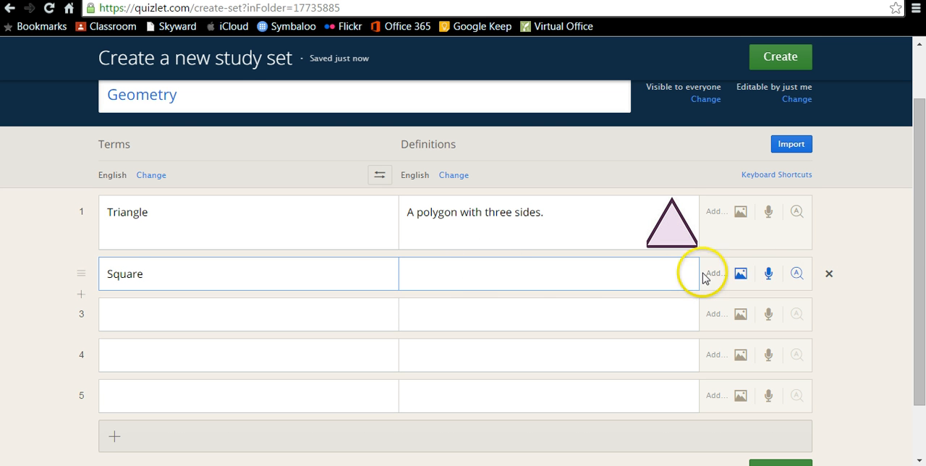
{"action": "left_click", "coordinate": [796, 273]}
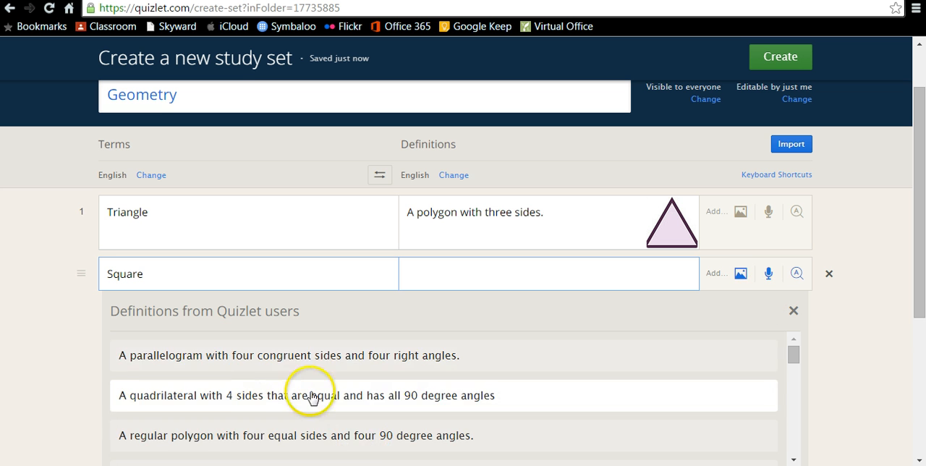
{"action": "left_click", "coordinate": [260, 436]}
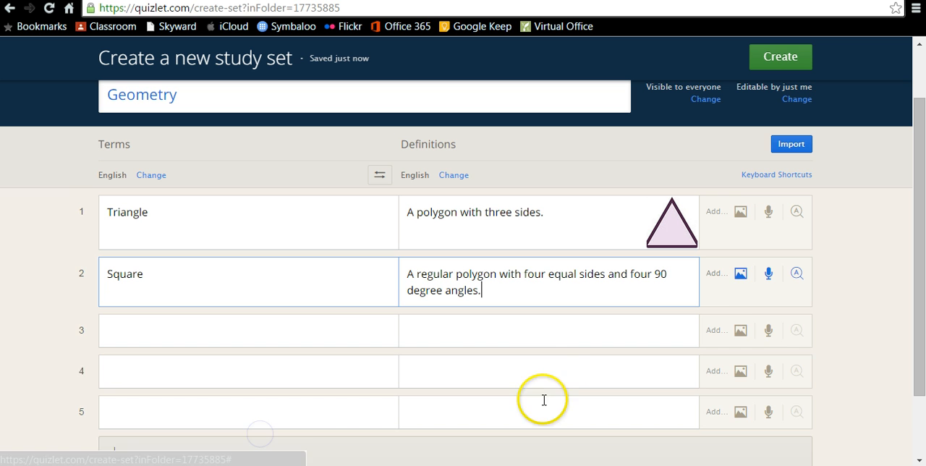
Add the plain black-outlined square from the Quizlet images to the Square card.
{"action": "left_click", "coordinate": [741, 282]}
{"action": "scroll", "coordinate": [850, 396], "scroll_direction": "down", "scroll_amount": 1}
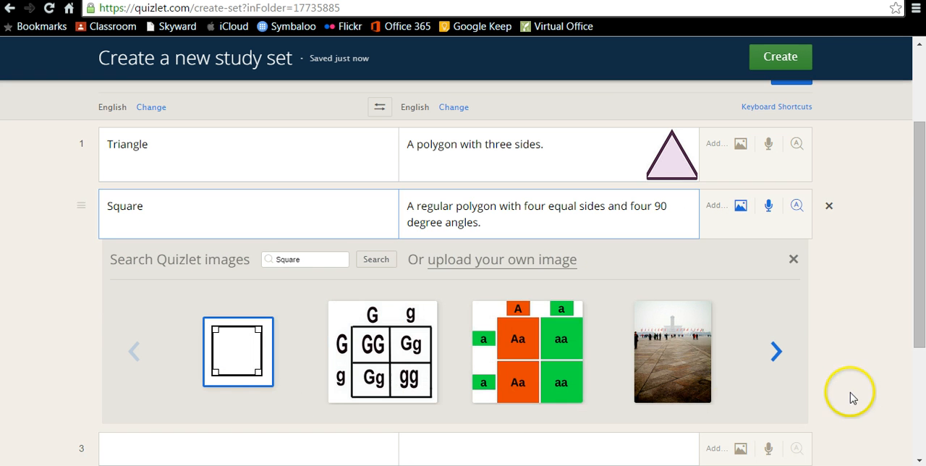
{"action": "left_click", "coordinate": [776, 351]}
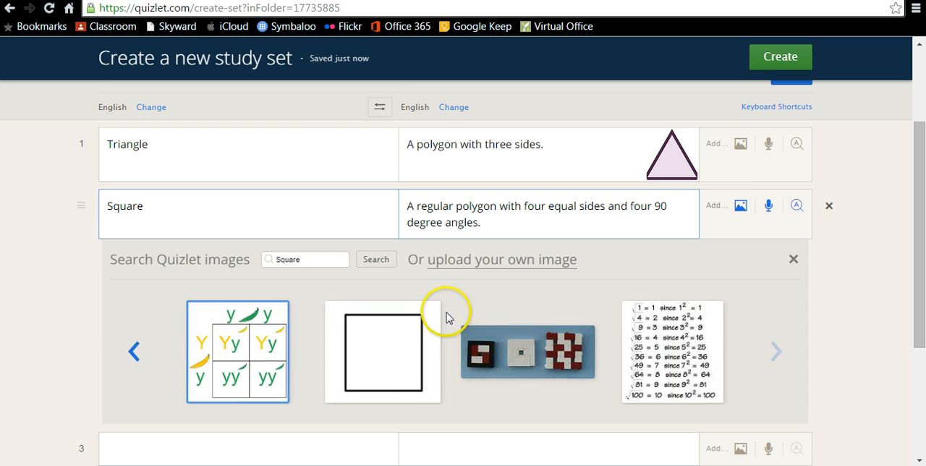
{"action": "left_click", "coordinate": [391, 351]}
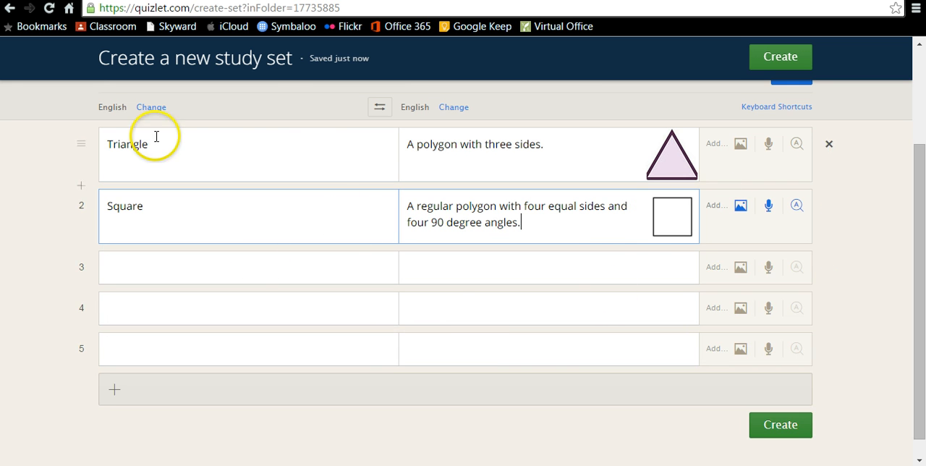
Create the Geometry study set, select its share link, and dismiss the sharing options.
{"action": "left_click", "coordinate": [781, 427]}
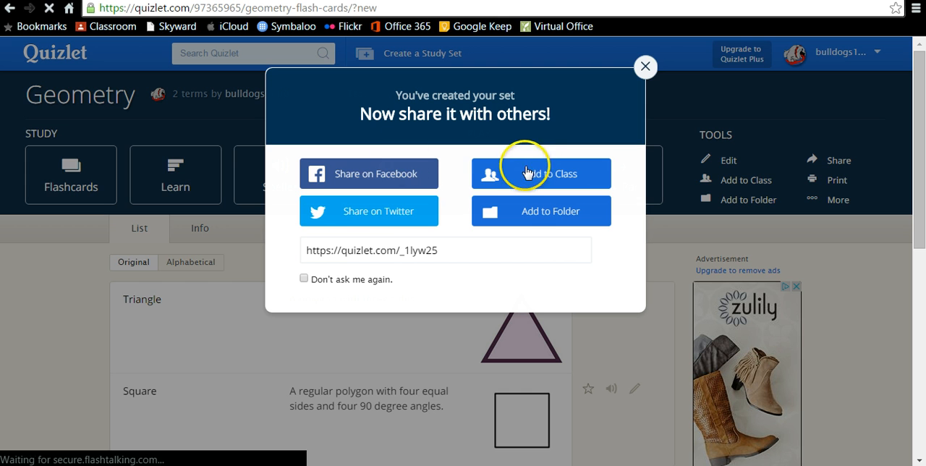
{"action": "left_click", "coordinate": [409, 250]}
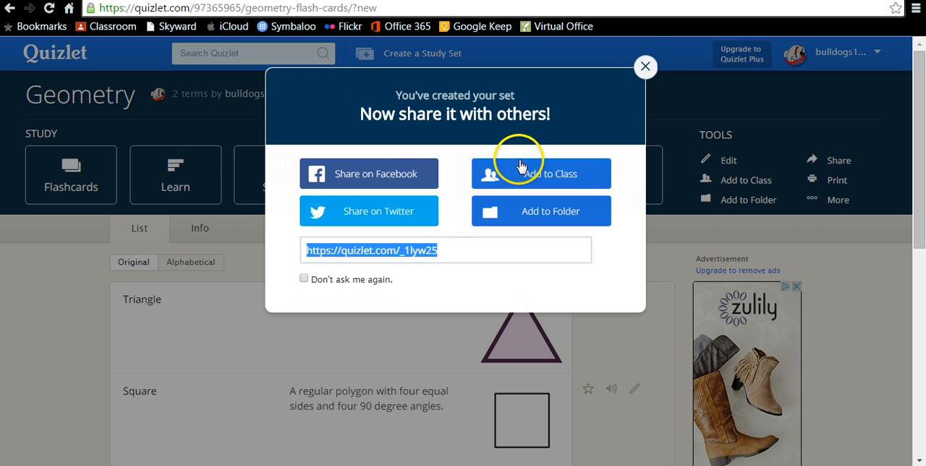
{"action": "left_click", "coordinate": [645, 66]}
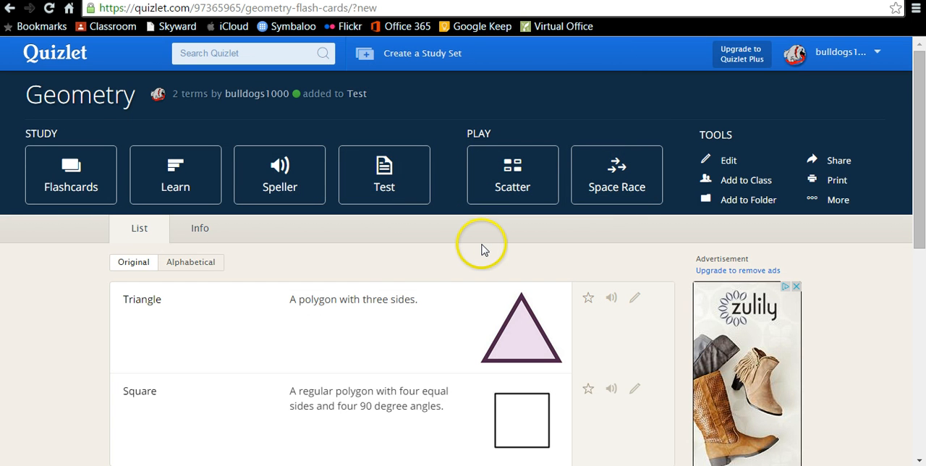
Return to the home page and open the new Geometry set from the Test folder.
{"action": "left_click", "coordinate": [62, 58]}
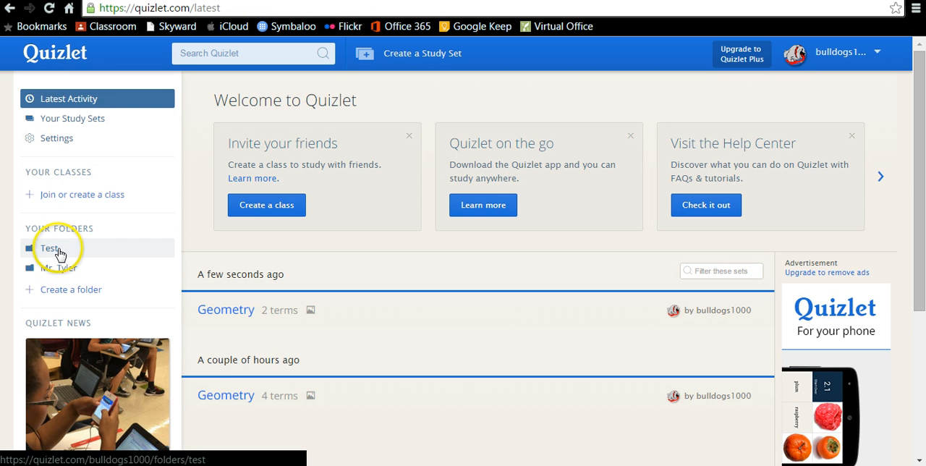
{"action": "left_click", "coordinate": [59, 251]}
{"action": "left_click", "coordinate": [227, 191]}
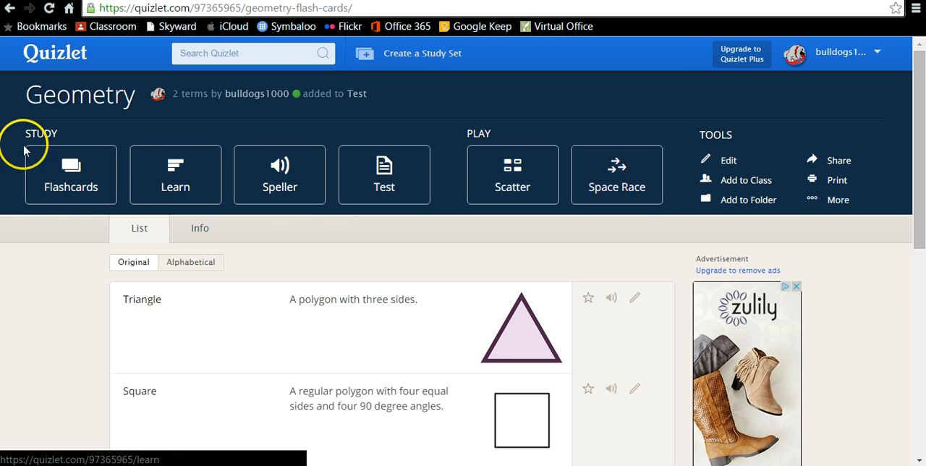
Go through the Triangle and Square cards in Flashcards mode and return to the Geometry set.
{"action": "left_click", "coordinate": [81, 189]}
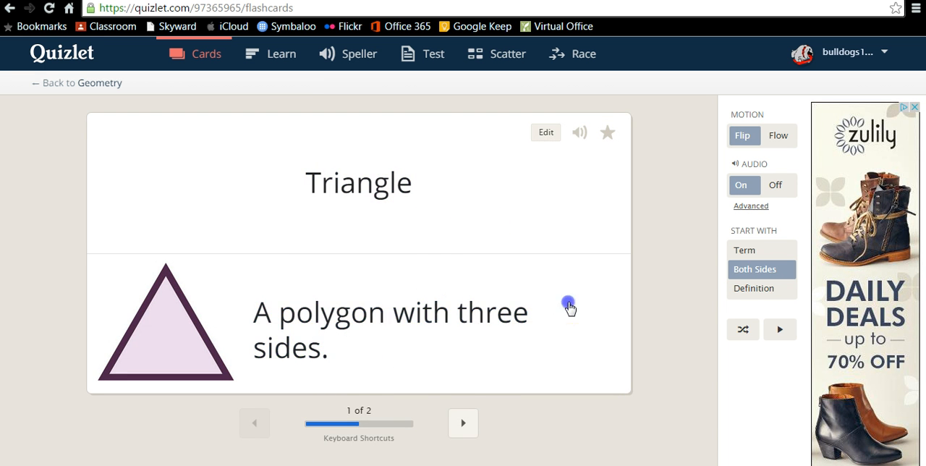
{"action": "left_click", "coordinate": [464, 423]}
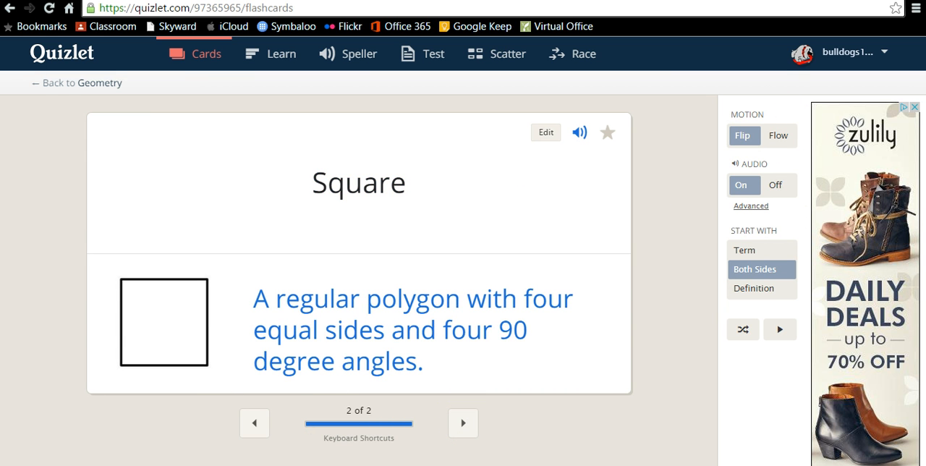
{"action": "left_click", "coordinate": [47, 82]}
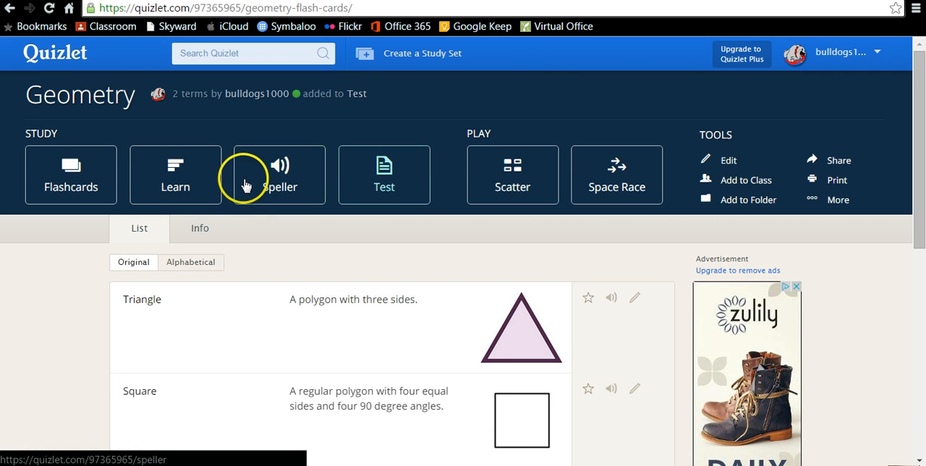
Open the Geometry set's Test mode, review its written and multiple-choice questions, and return to the set.
{"action": "left_click", "coordinate": [375, 177]}
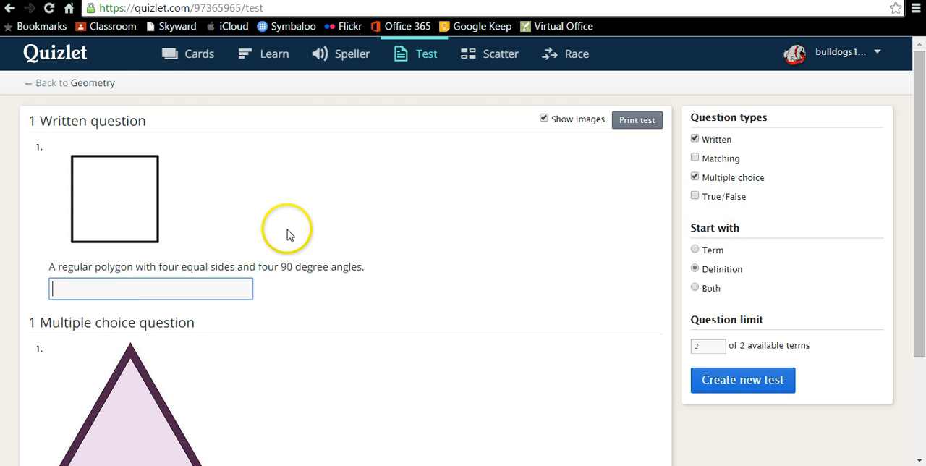
{"action": "scroll", "coordinate": [282, 297], "scroll_direction": "down", "scroll_amount": 1}
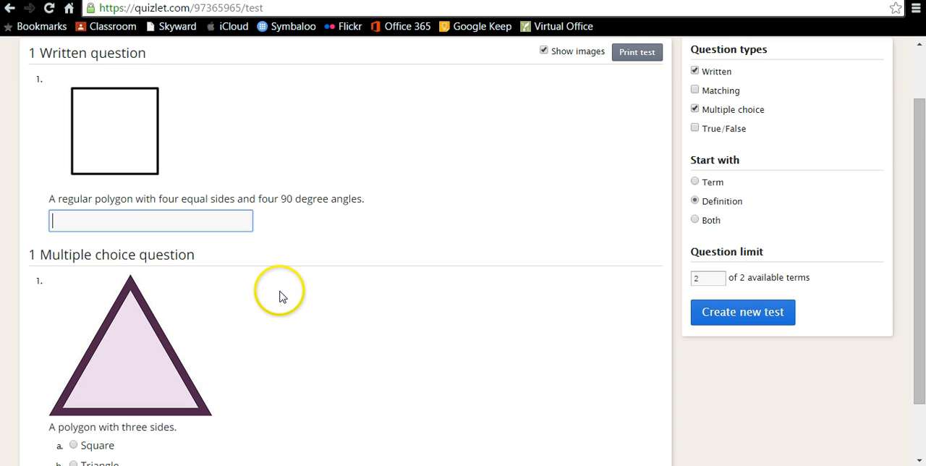
{"action": "scroll", "coordinate": [282, 297], "scroll_direction": "down", "scroll_amount": 1}
{"action": "scroll", "coordinate": [282, 297], "scroll_direction": "up", "scroll_amount": 2}
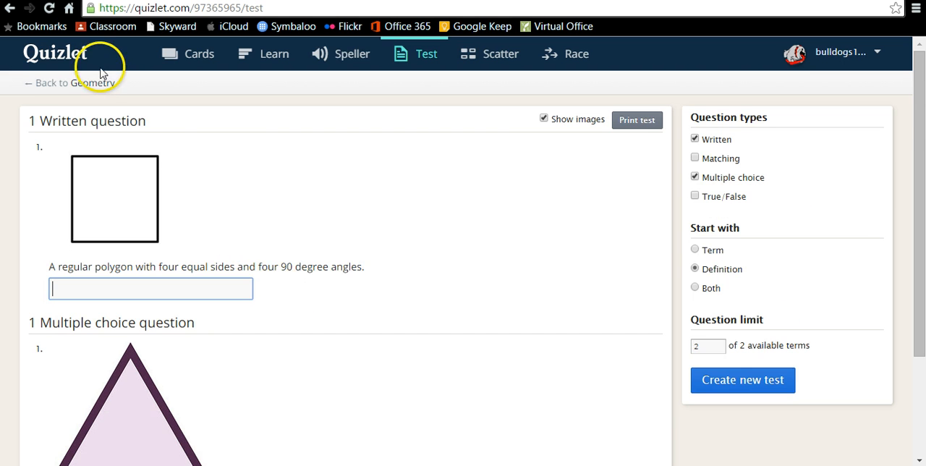
{"action": "left_click", "coordinate": [45, 84]}
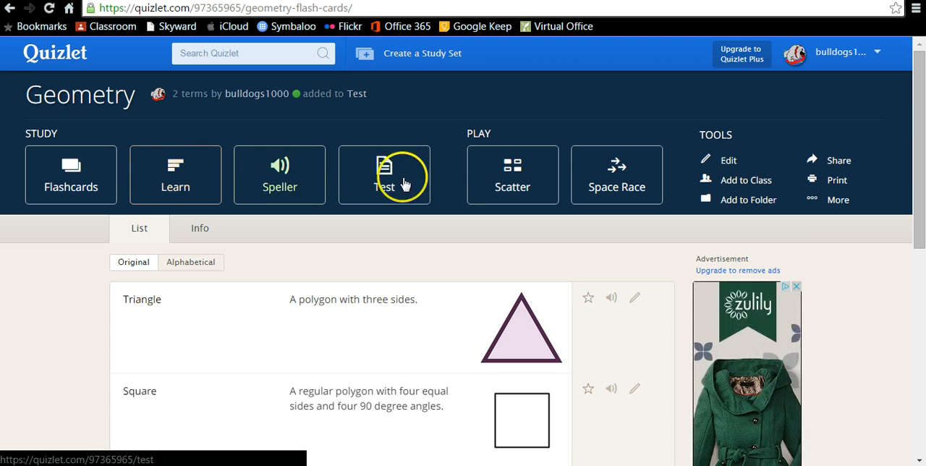
Play Scatter by matching the Square and Triangle definitions to their terms, start a replay, and return to the Geometry set.
{"action": "left_click", "coordinate": [511, 181]}
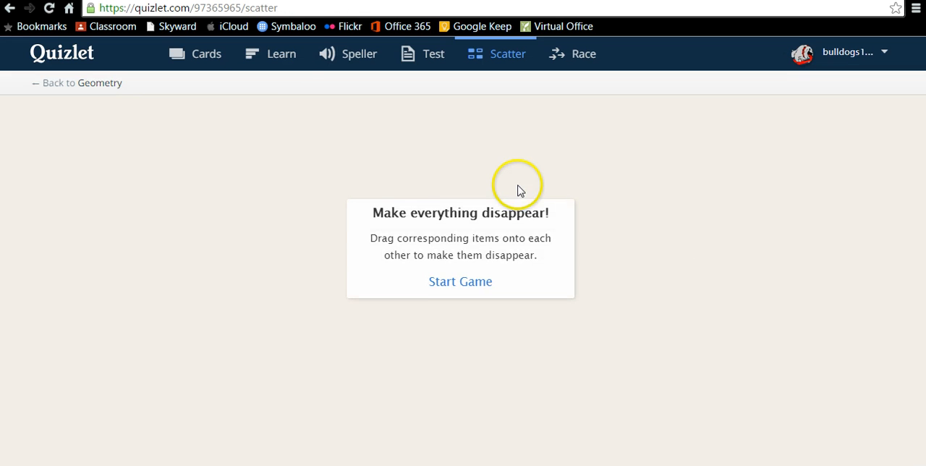
{"action": "left_click", "coordinate": [460, 288]}
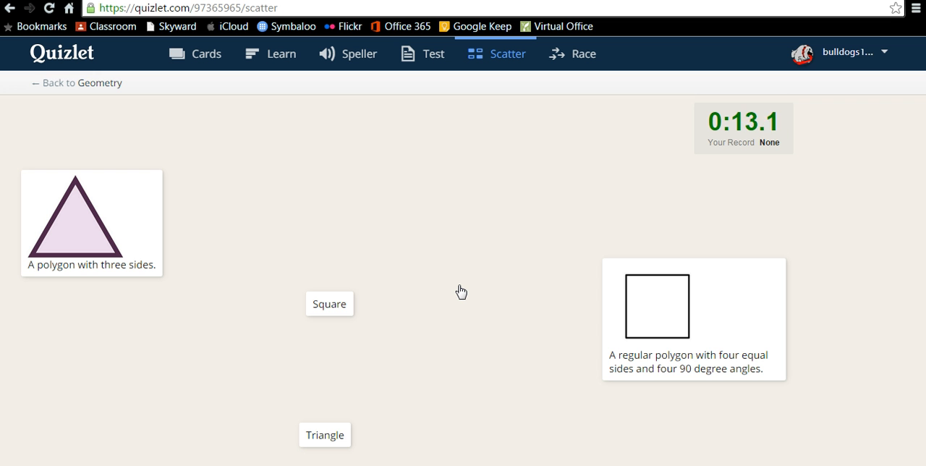
{"action": "left_click_drag", "start_coordinate": [668, 306], "coordinate": [327, 313]}
{"action": "left_click_drag", "start_coordinate": [72, 225], "coordinate": [323, 437]}
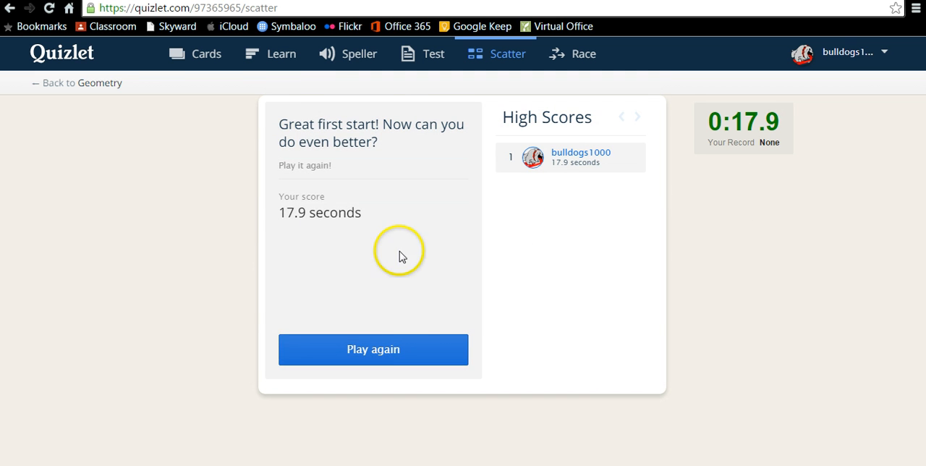
{"action": "left_click", "coordinate": [415, 359]}
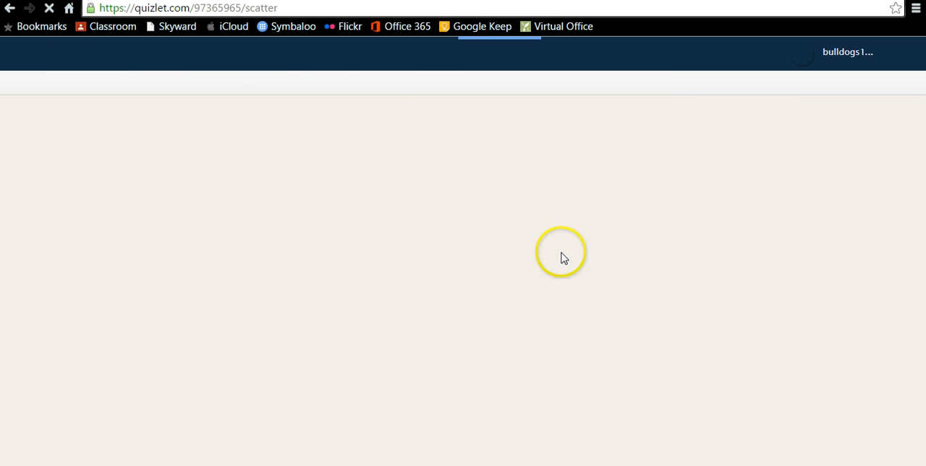
{"action": "left_click", "coordinate": [61, 84]}
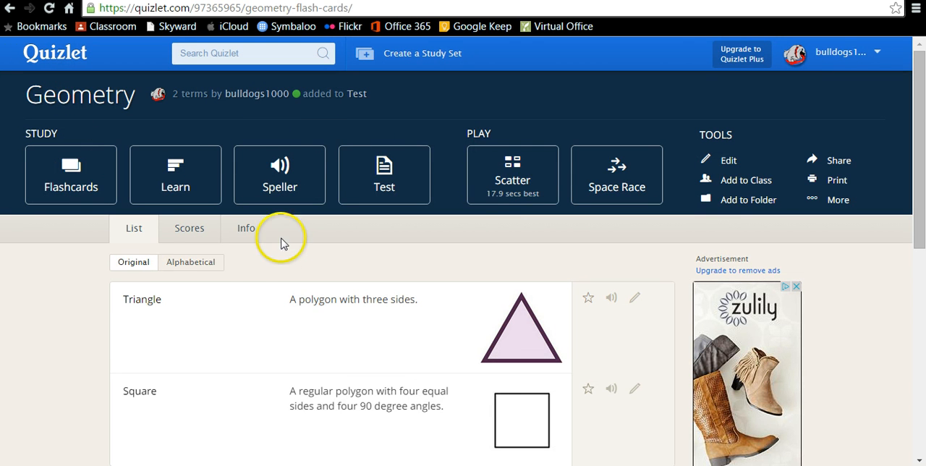
{"action": "left_click", "coordinate": [514, 207]}
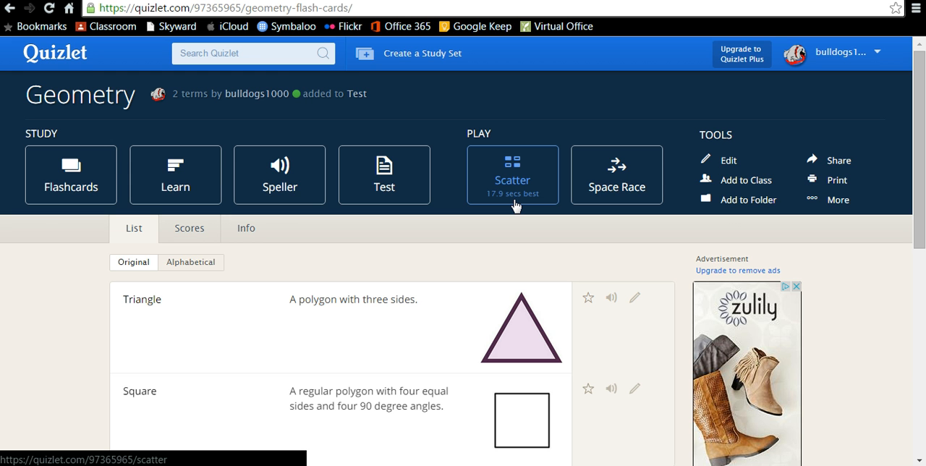
Return to the Quizlet home page and look over the latest activity, folders and news.
{"action": "left_click", "coordinate": [43, 62]}
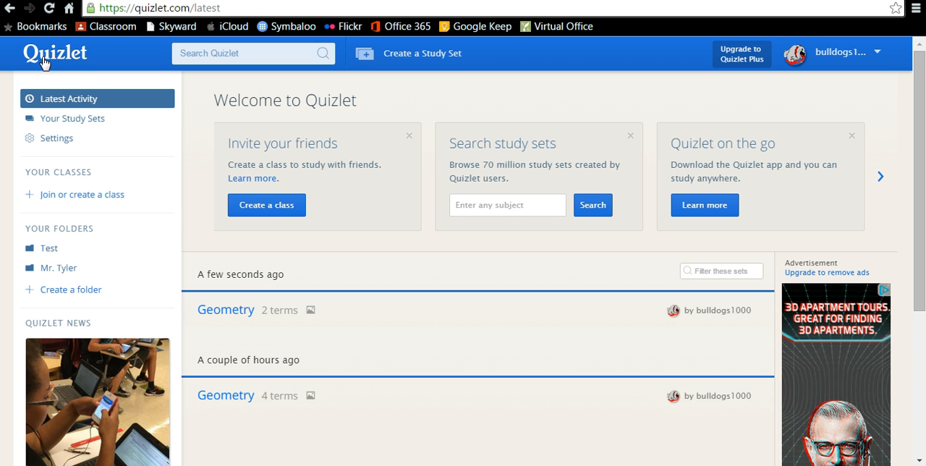
{"action": "scroll", "coordinate": [41, 63], "scroll_direction": "down", "scroll_amount": 1}
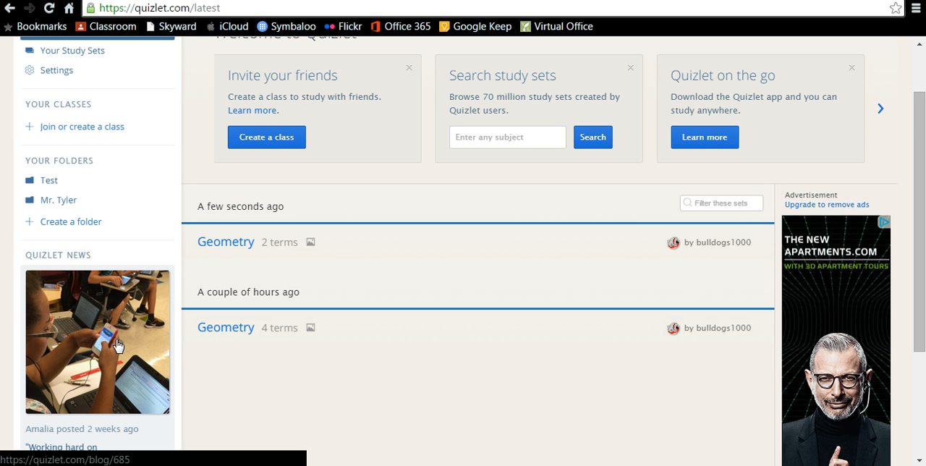
{"action": "scroll", "coordinate": [118, 345], "scroll_direction": "up", "scroll_amount": 1}
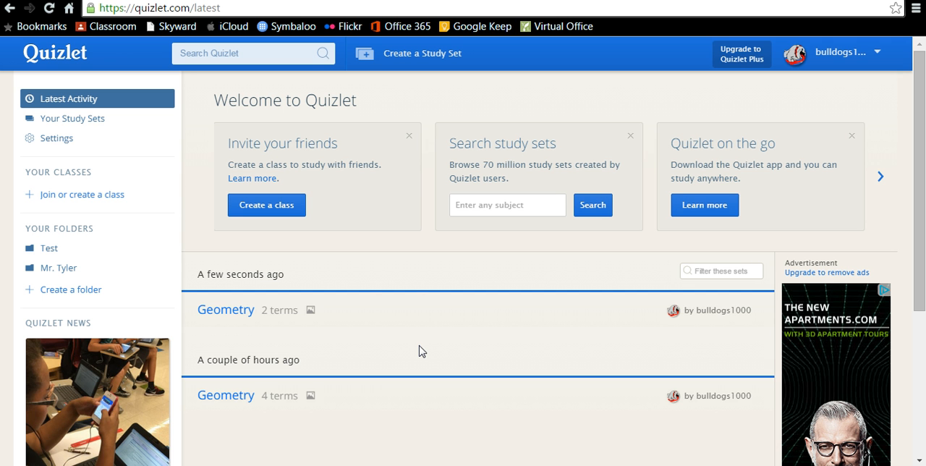
{"action": "left_click", "coordinate": [403, 376]}
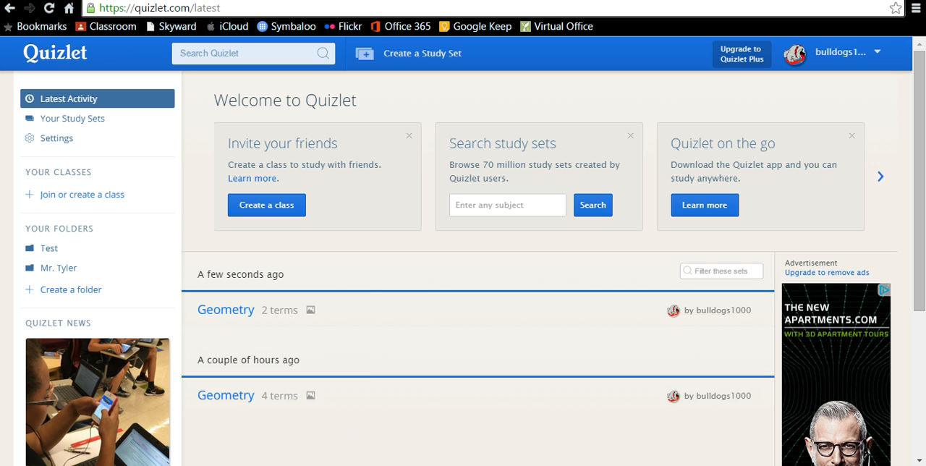